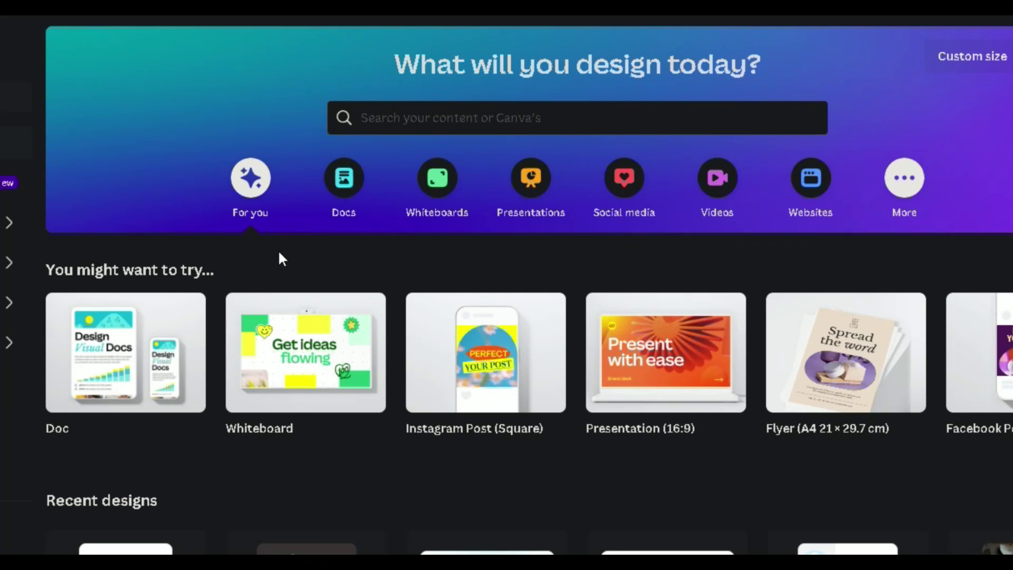
scroll(922, 95, down, 1)
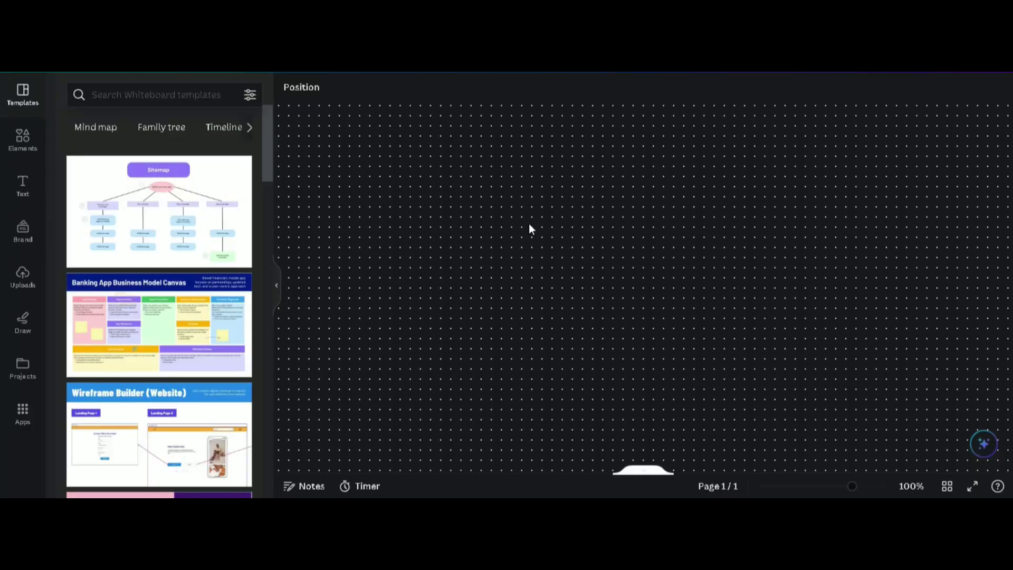
Search Elements for 'triangle shape' and add the white parallelogram and torn-paper graphics
click(23, 140)
text(traingle)
click(168, 95)
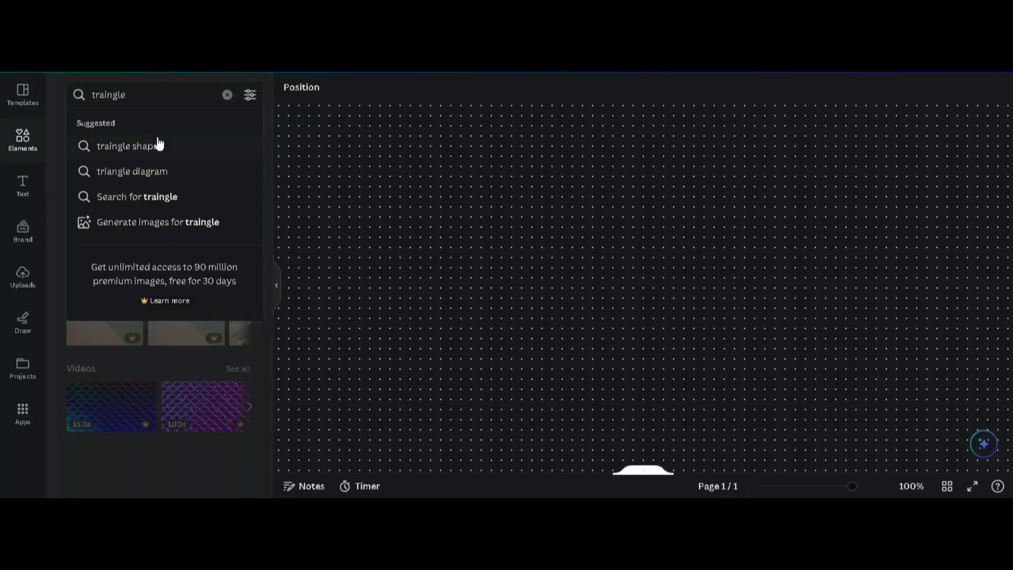
click(157, 145)
scroll(198, 218, down, 1)
scroll(210, 230, up, 1)
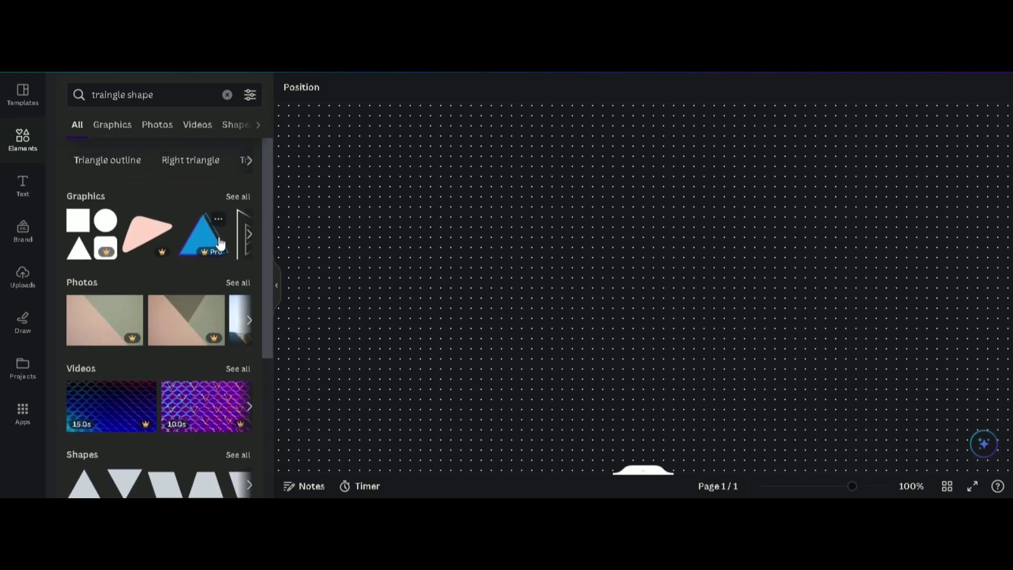
scroll(246, 236, down, 1)
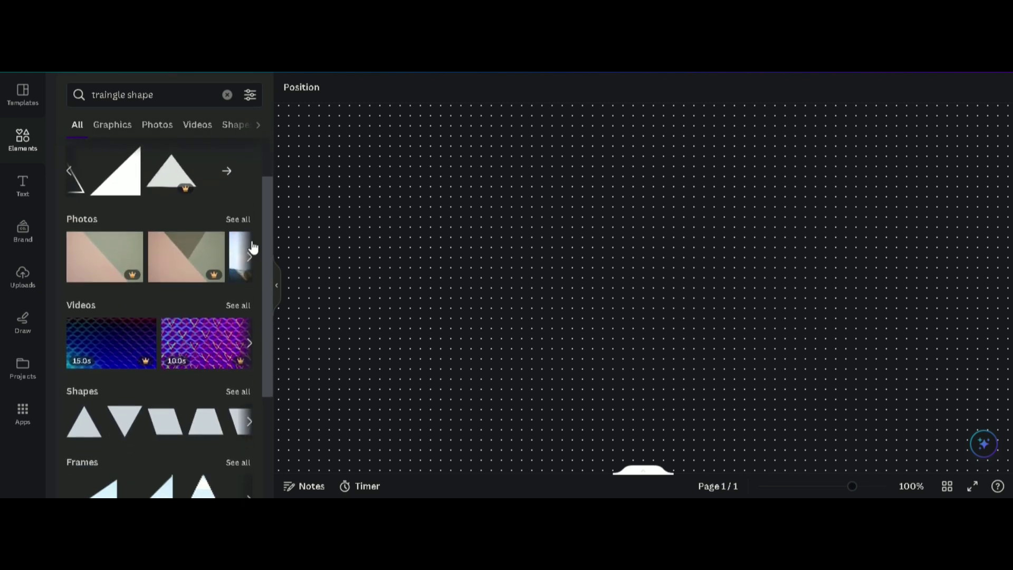
click(248, 256)
scroll(219, 270, down, 2)
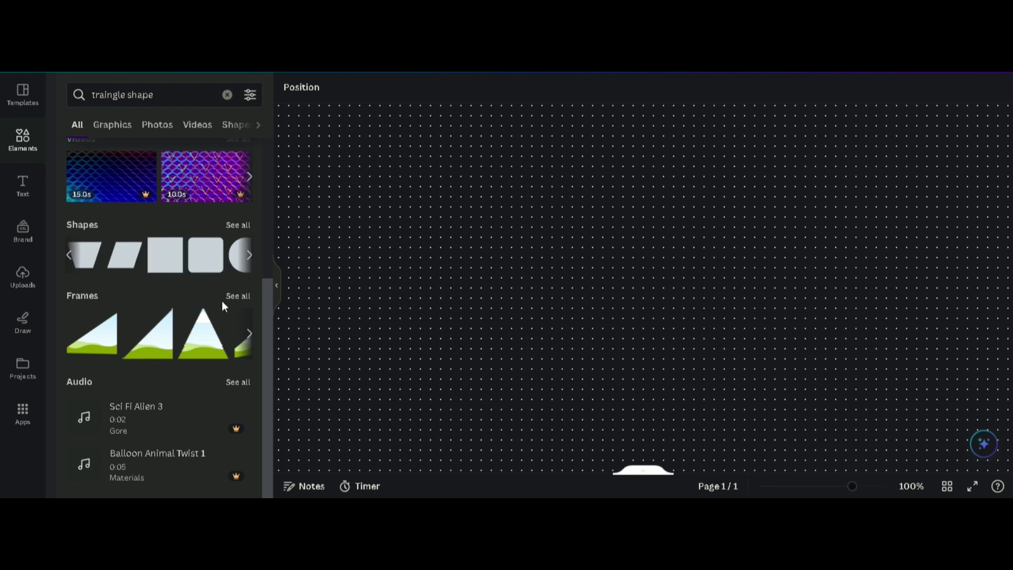
scroll(174, 320, up, 2)
scroll(173, 320, down, 2)
scroll(173, 321, up, 2)
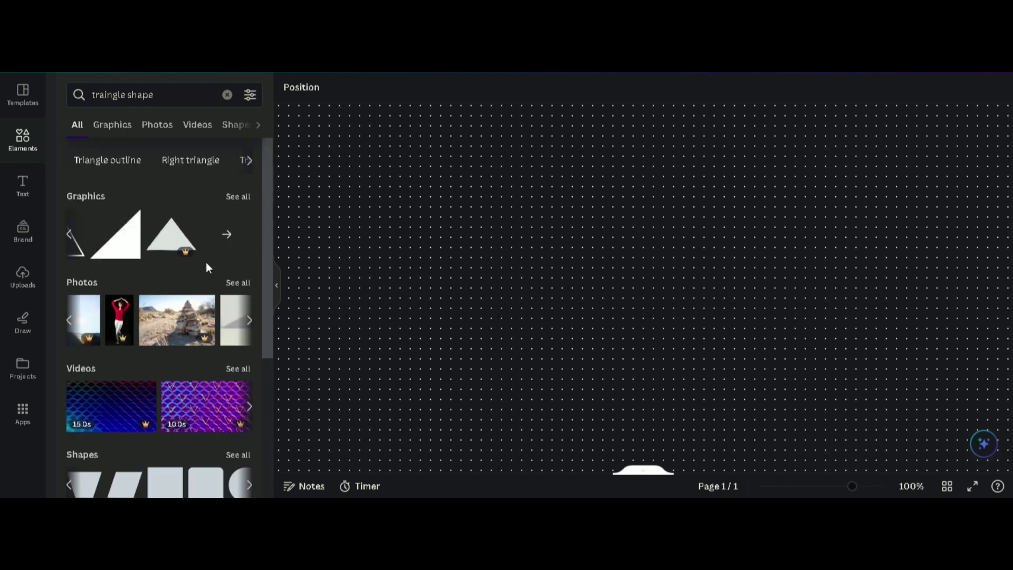
click(225, 235)
scroll(225, 238, down, 2)
scroll(228, 240, down, 3)
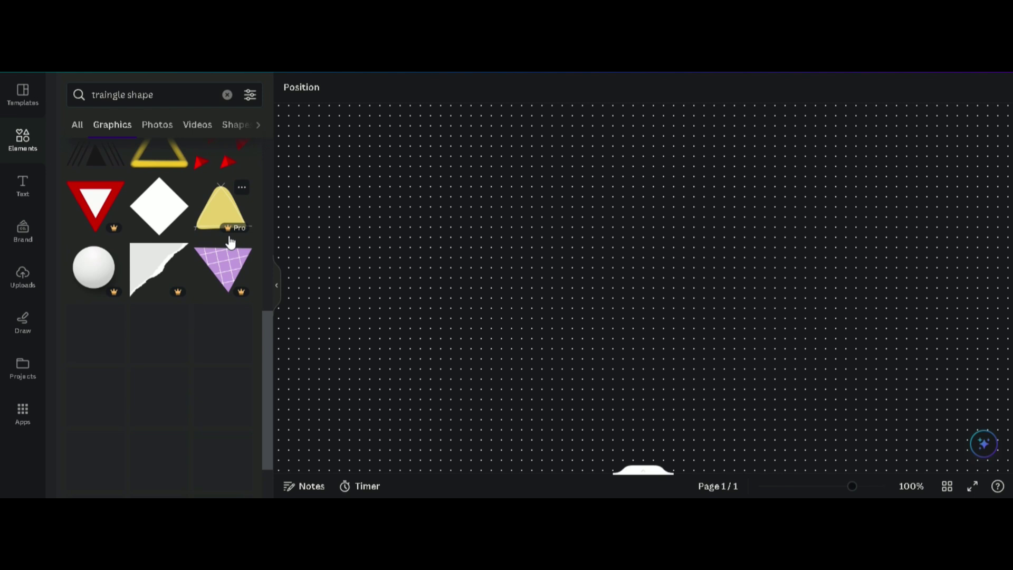
scroll(229, 242, down, 2)
scroll(229, 242, down, 3)
scroll(229, 241, down, 2)
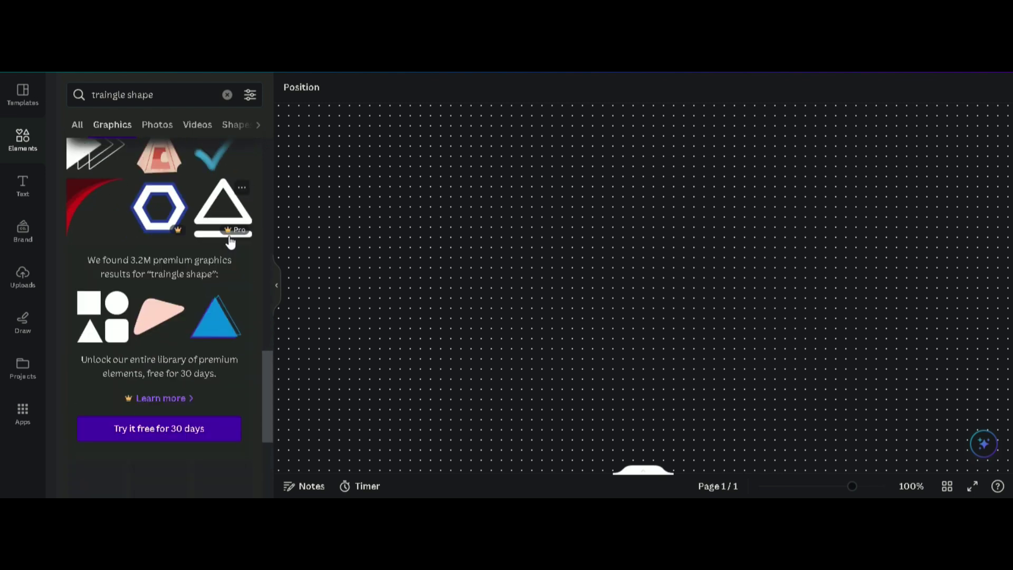
scroll(224, 234, up, 1)
scroll(71, 294, up, 3)
scroll(206, 277, up, 2)
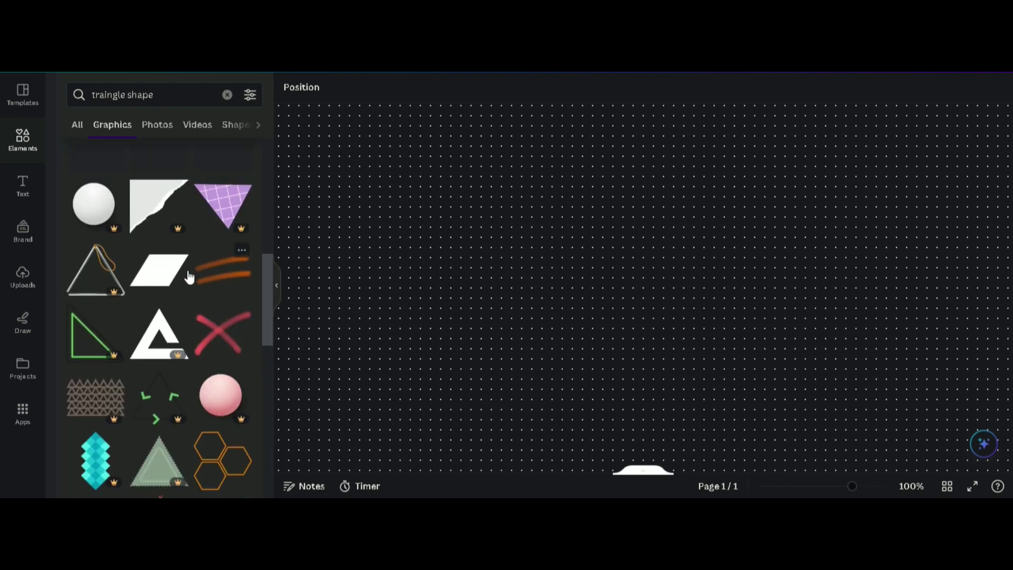
click(158, 271)
click(161, 214)
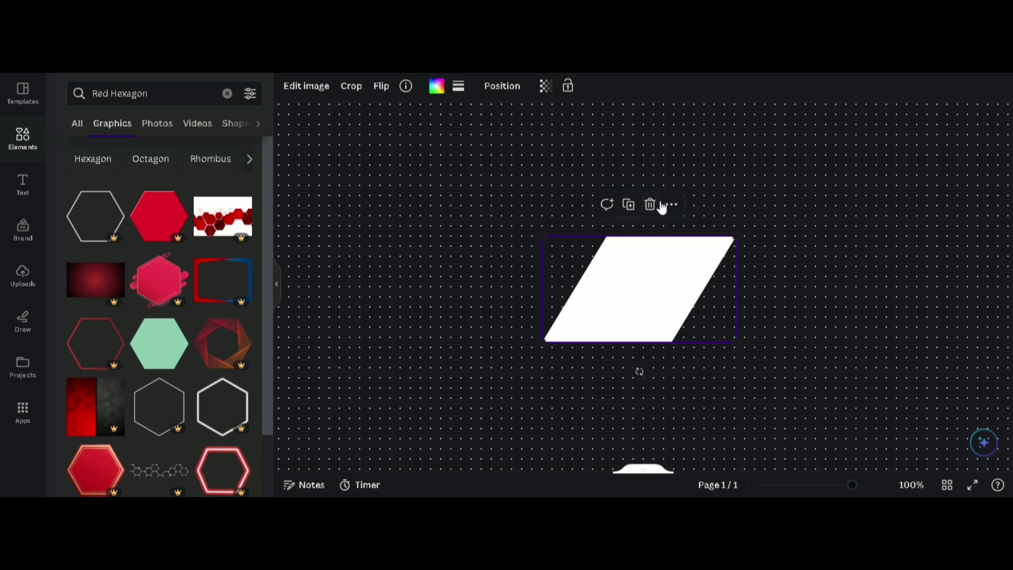
Swap the white parallelogram for a red hexagon positioned near the canvas middle
click(651, 204)
click(172, 213)
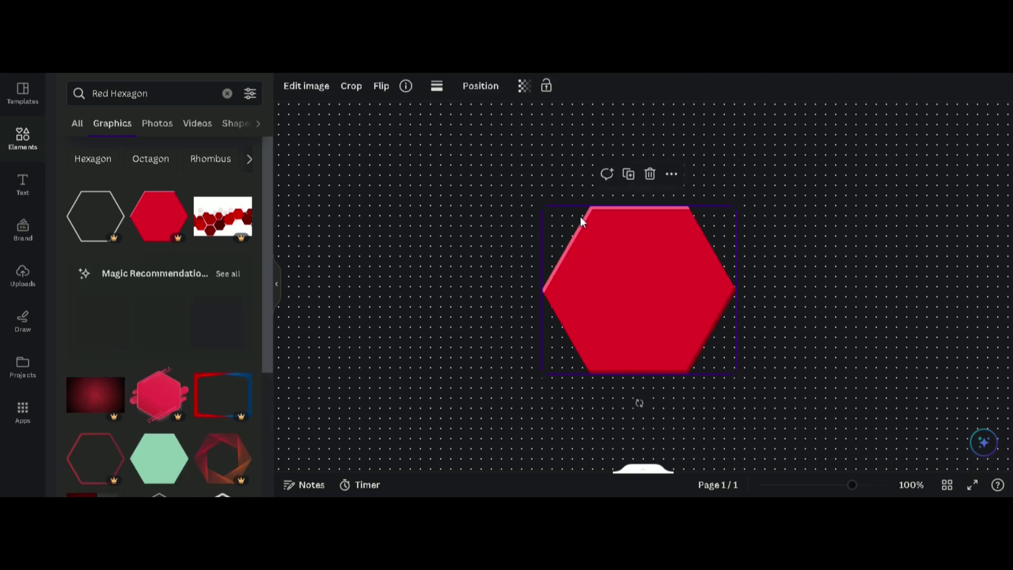
drag(590, 235, 570, 197)
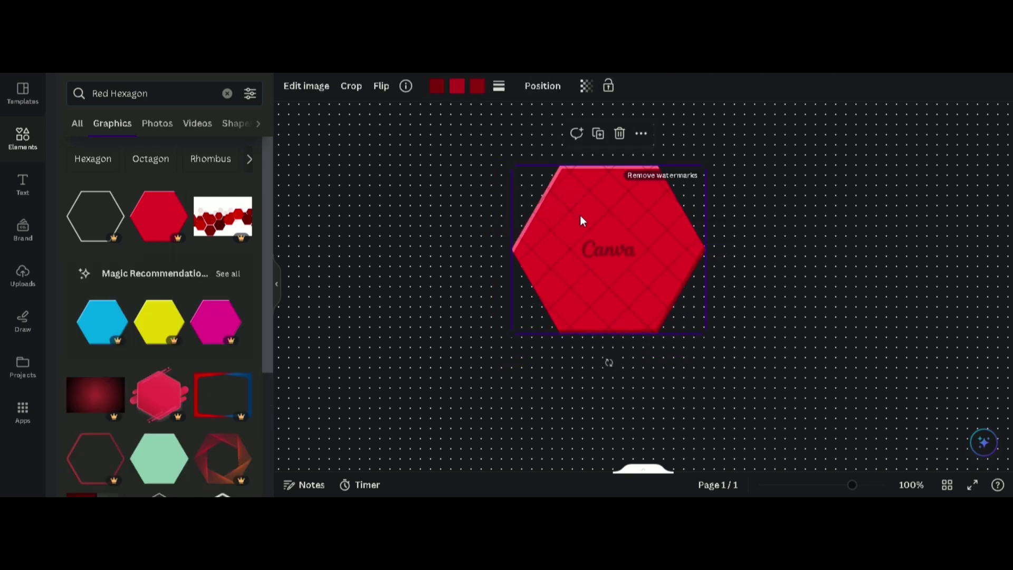
drag(642, 234, 643, 254)
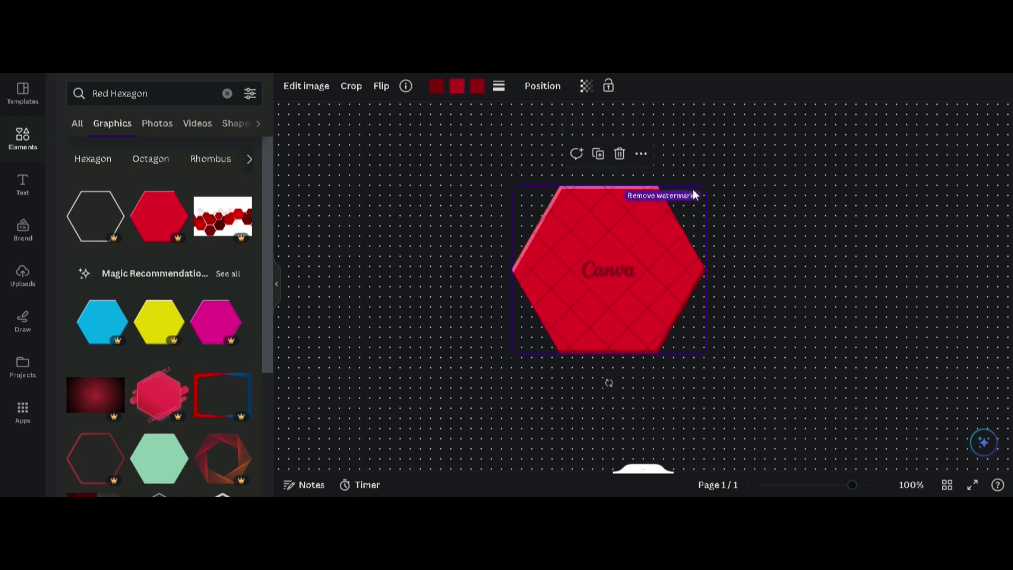
Dismiss the hexagon's premium watermark offer and close the Share panel
click(696, 198)
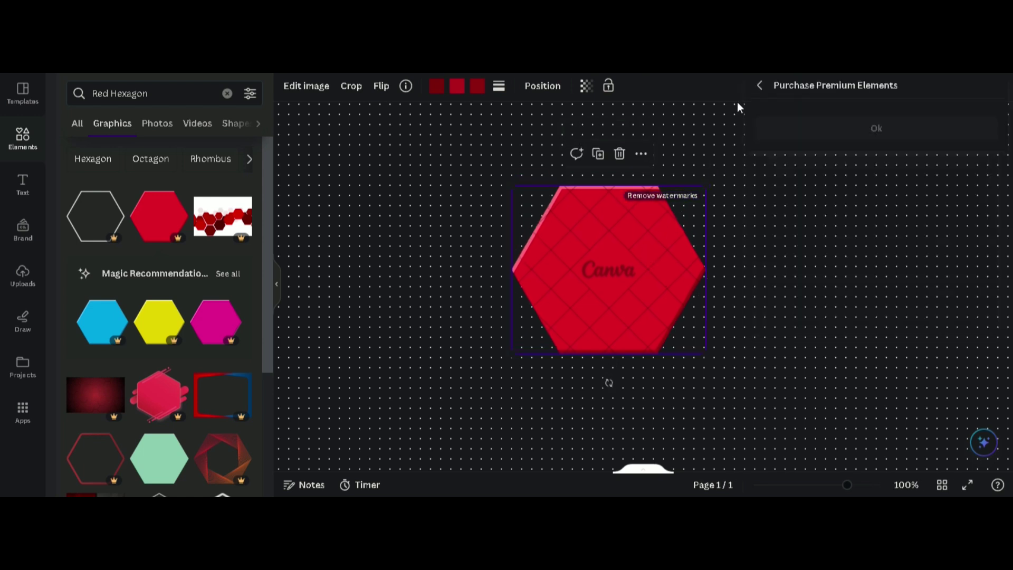
click(762, 85)
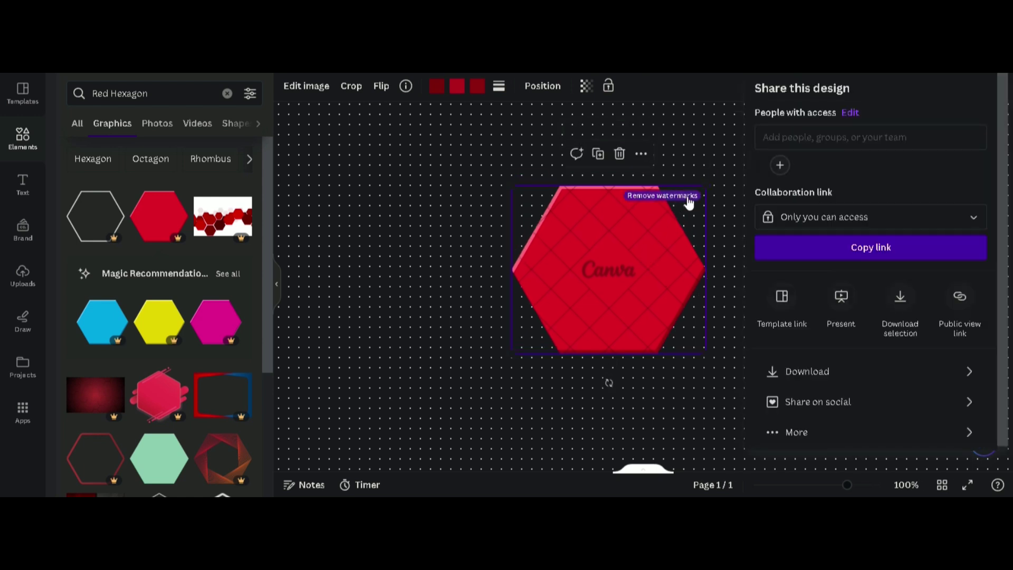
click(672, 169)
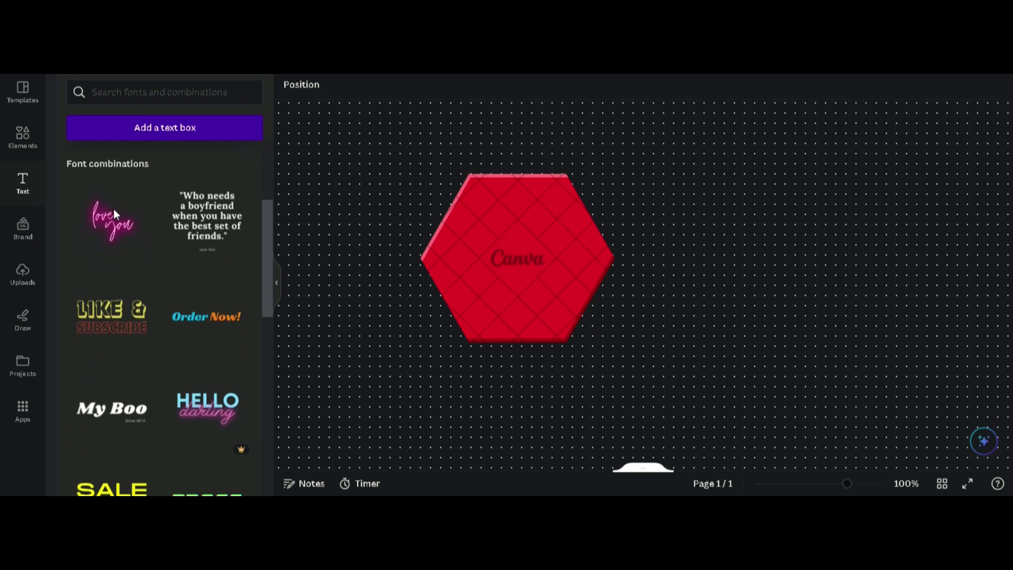
scroll(129, 231, down, 5)
scroll(129, 230, down, 3)
scroll(129, 230, down, 5)
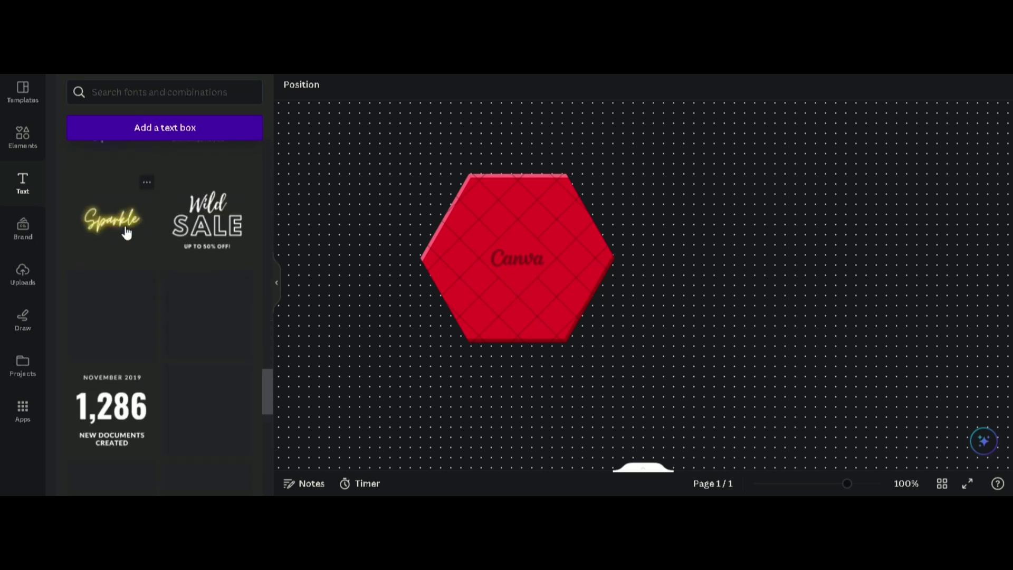
Start a font search for 'intro rust' in the Text panel
click(160, 101)
text(intro)
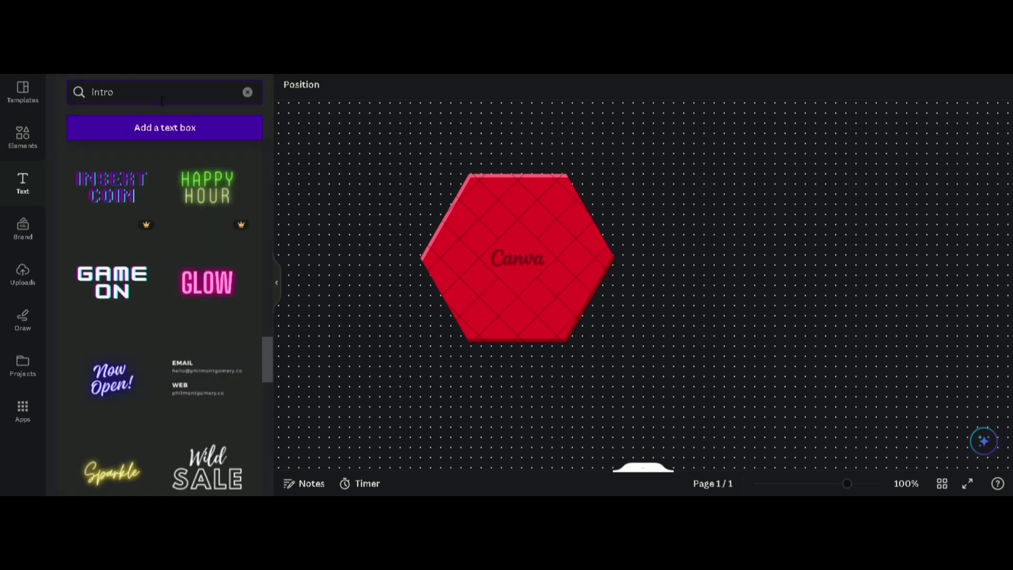
text( rust)
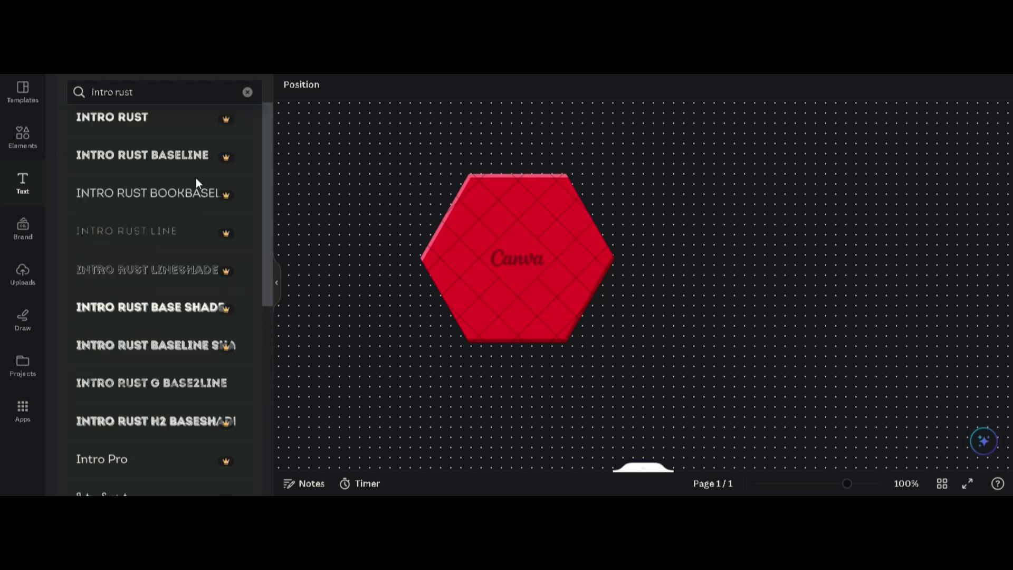
scroll(157, 179, down, 1)
scroll(157, 178, down, 4)
scroll(160, 186, up, 2)
scroll(186, 217, up, 2)
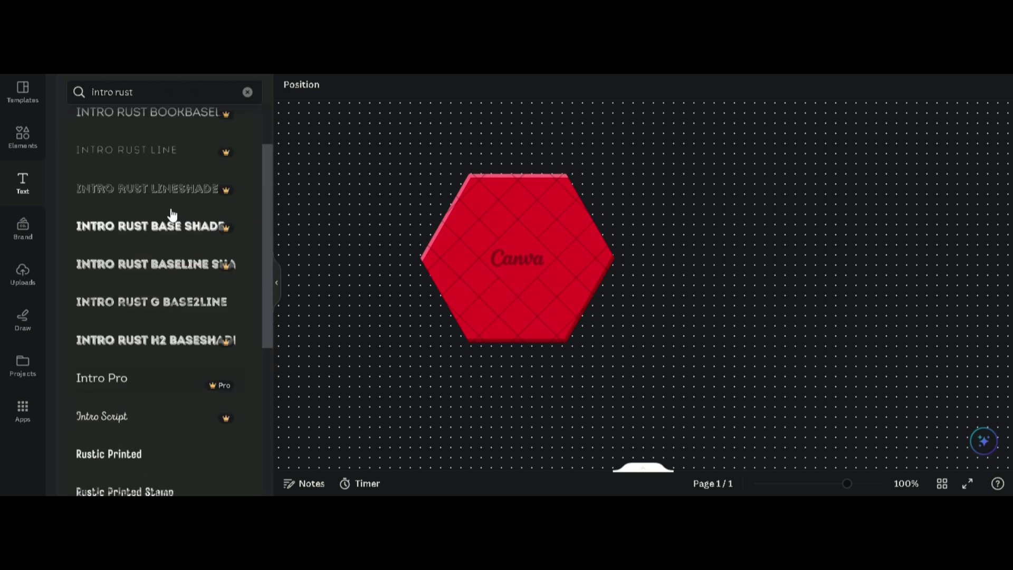
scroll(170, 214, up, 1)
scroll(159, 211, down, 5)
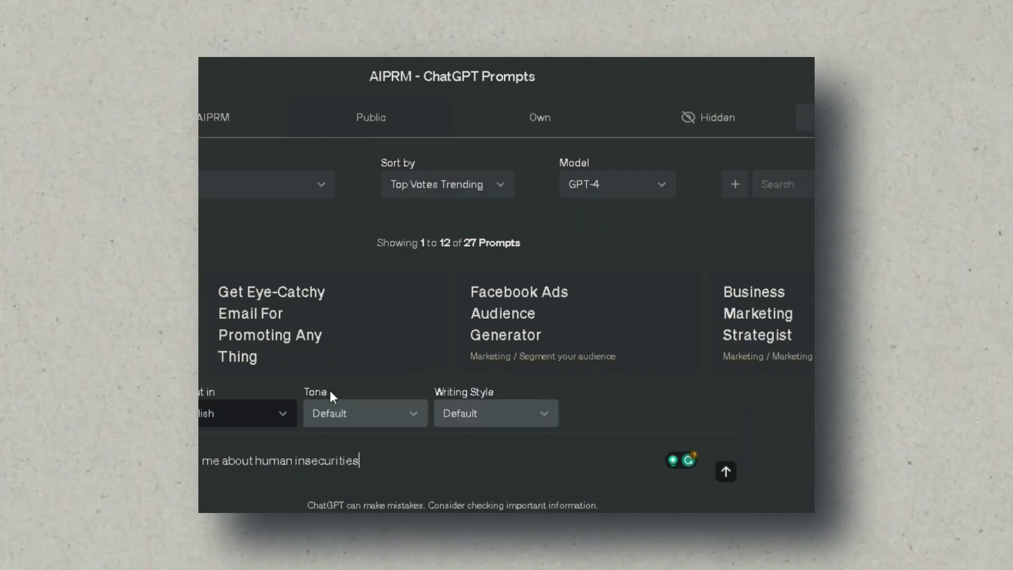
Send the human-insecurities prompt to ChatGPT
key(Return)
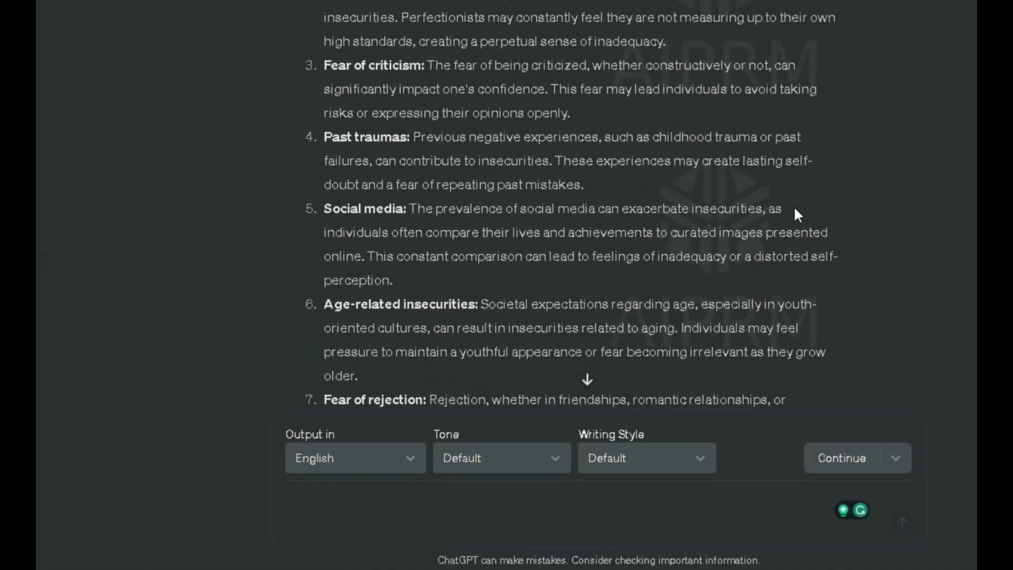
Paste ChatGPT's past-traumas paragraph into a new Canva text box
drag(322, 137, 571, 186)
key(ctrl+c)
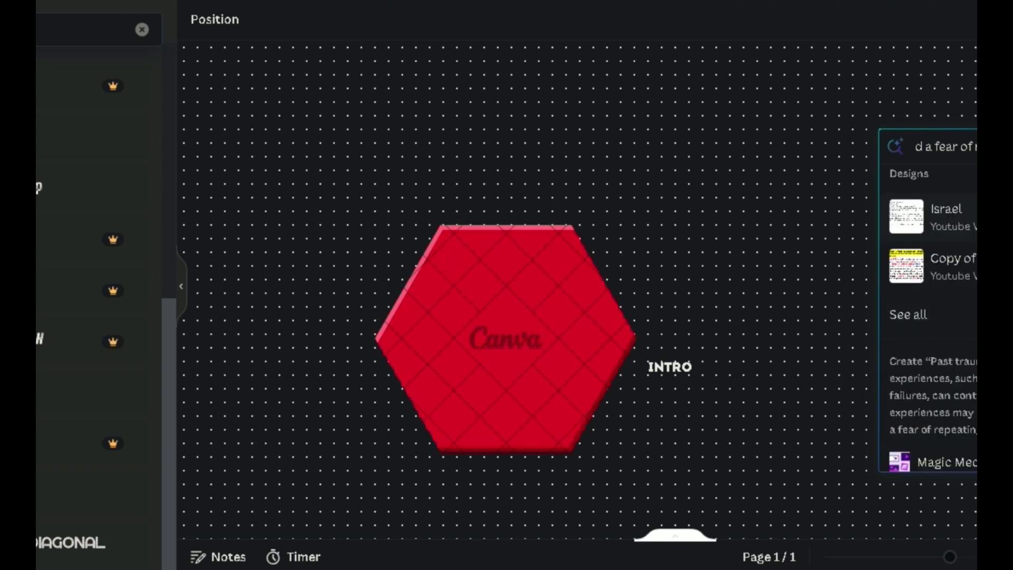
click(925, 289)
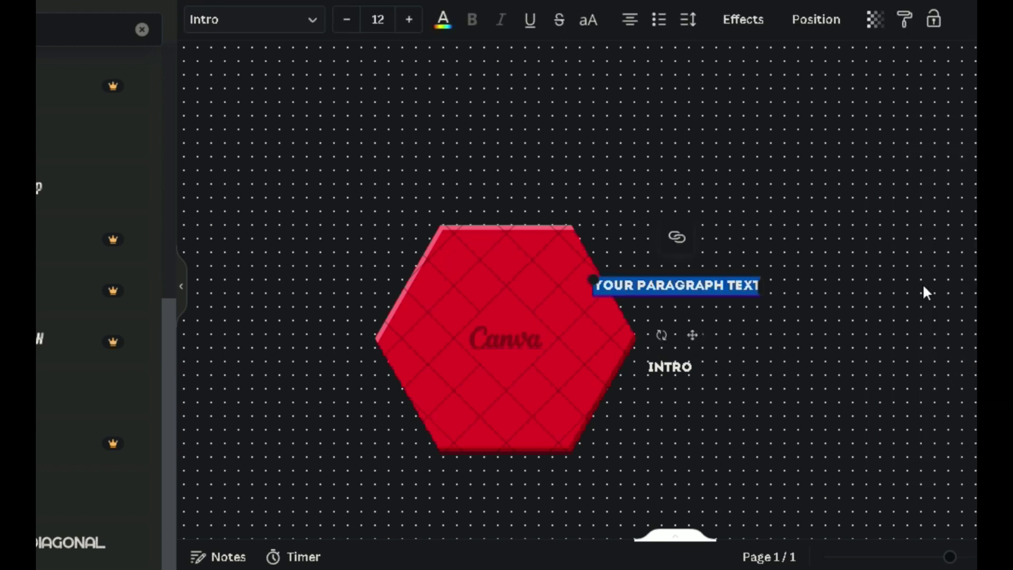
key(ctrl+v)
Move the hexagon up, delete the pasted line, and generate text with Magic Write
drag(554, 368, 652, 188)
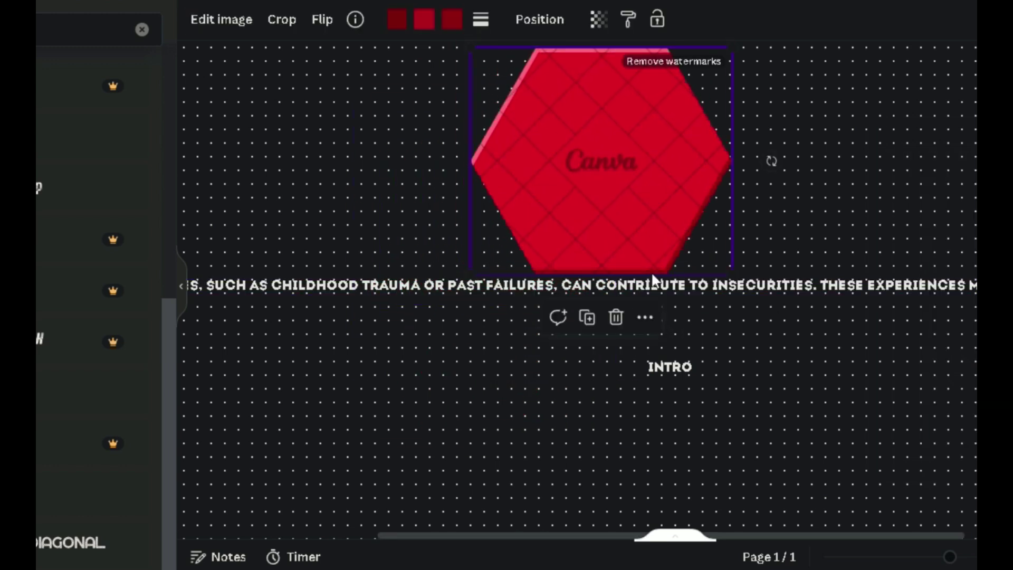
double_click(662, 292)
key(BackSpace)
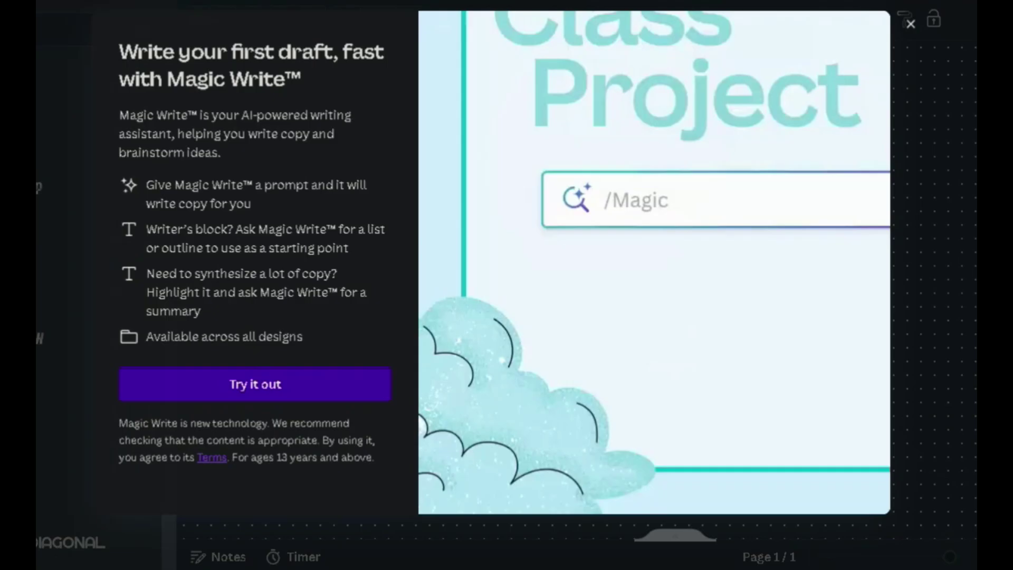
key(ctrl+v)
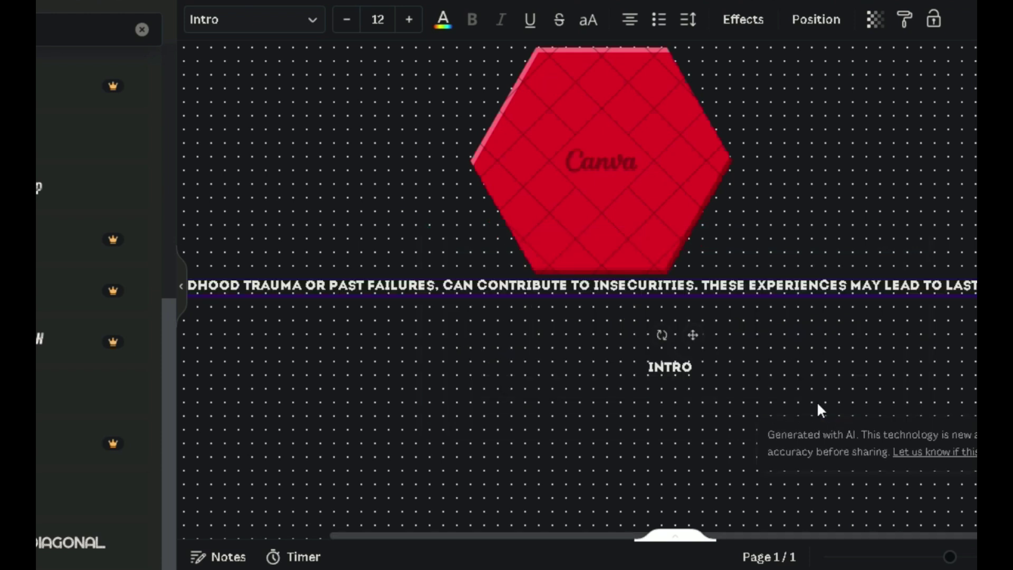
ctrl+scroll(423, 400, down, 3)
click(458, 395)
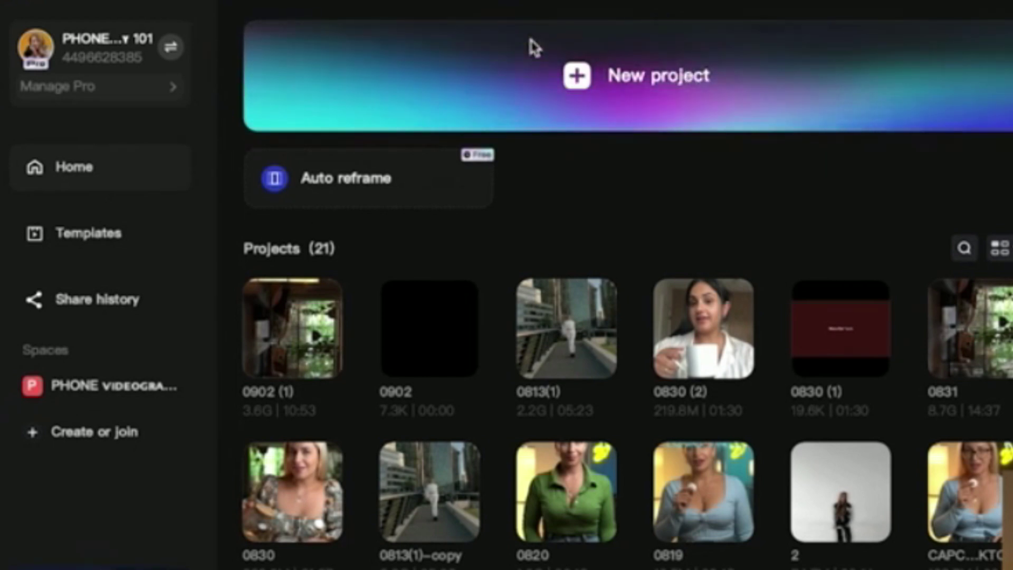
Open the 'Stoic Practices for Financial Wisdom' project in the CapCut editor
click(576, 75)
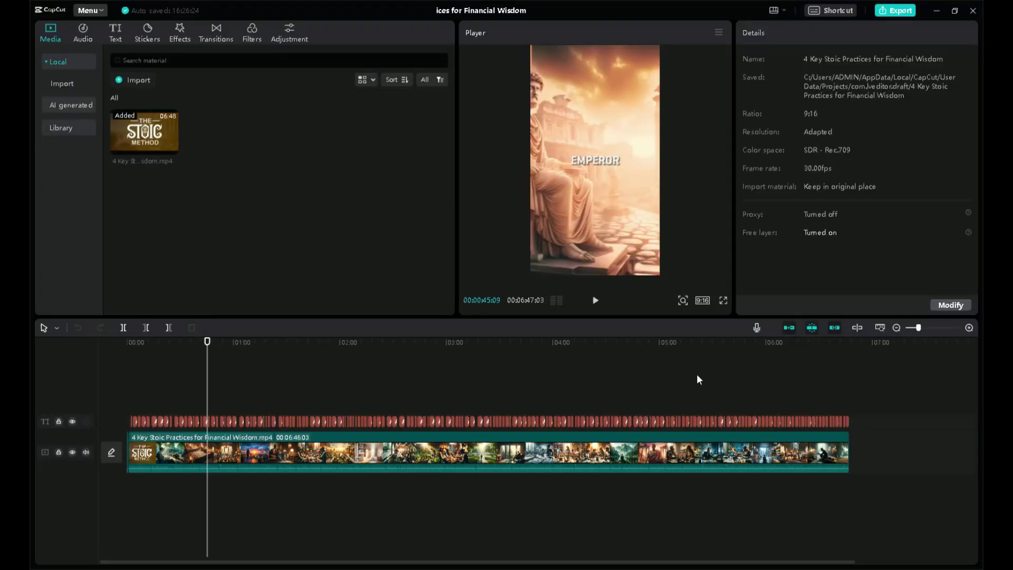
ctrl+scroll(227, 407, up, 5)
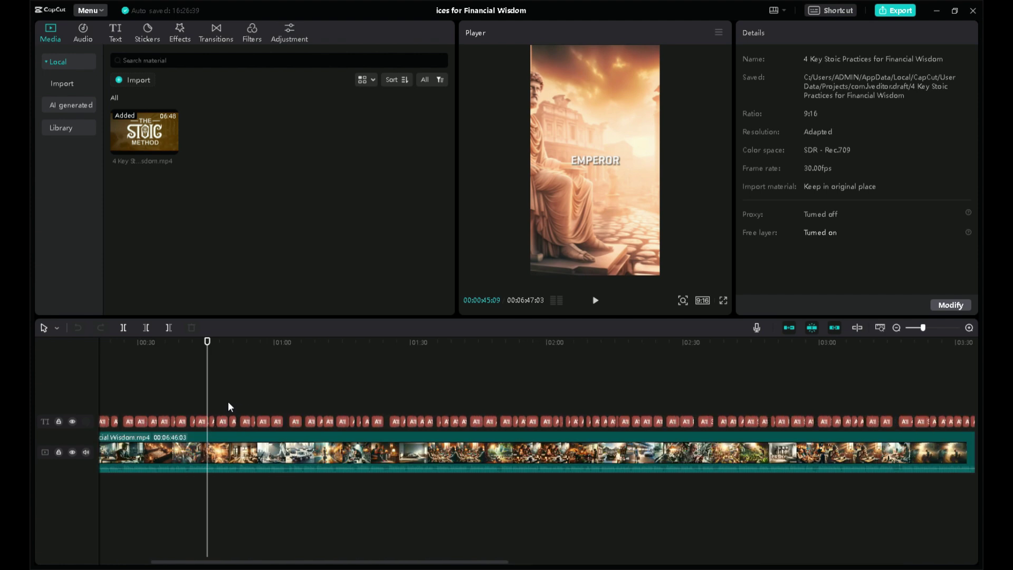
click(212, 422)
click(761, 60)
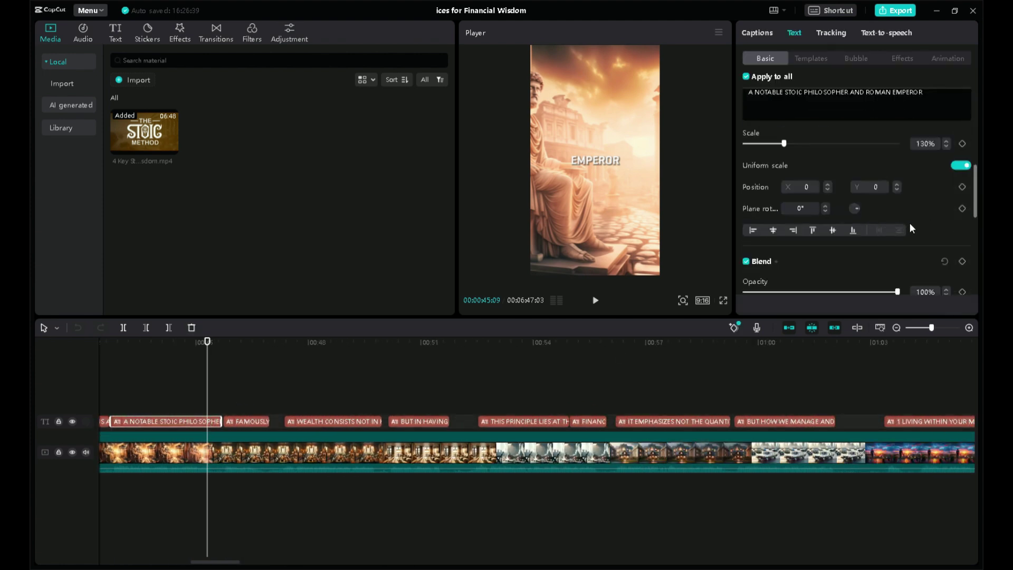
click(260, 385)
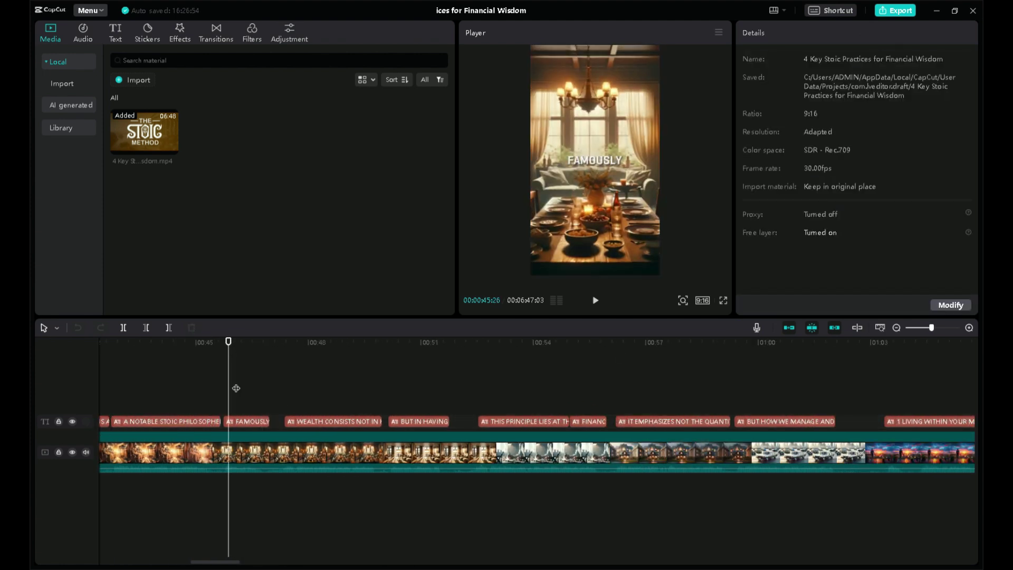
click(245, 421)
scroll(942, 252, down, 2)
scroll(942, 253, up, 1)
scroll(943, 254, down, 5)
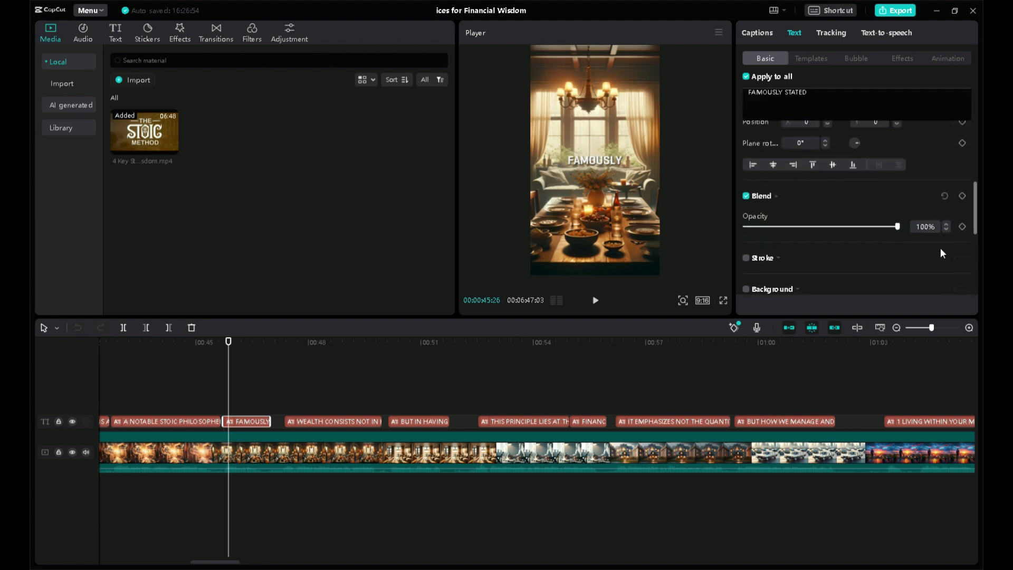
scroll(942, 253, up, 1)
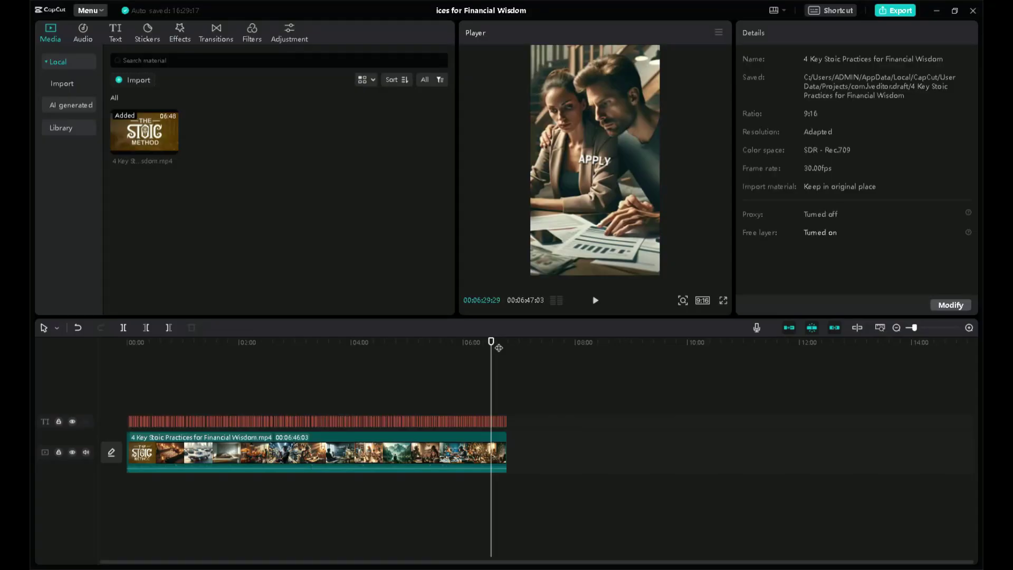
Scale the main clip to 320% near 04:13, undoing a trial rotation
mouse_move(497, 344)
mouse_down()
mouse_move(198, 342)
mouse_move(364, 342)
mouse_up()
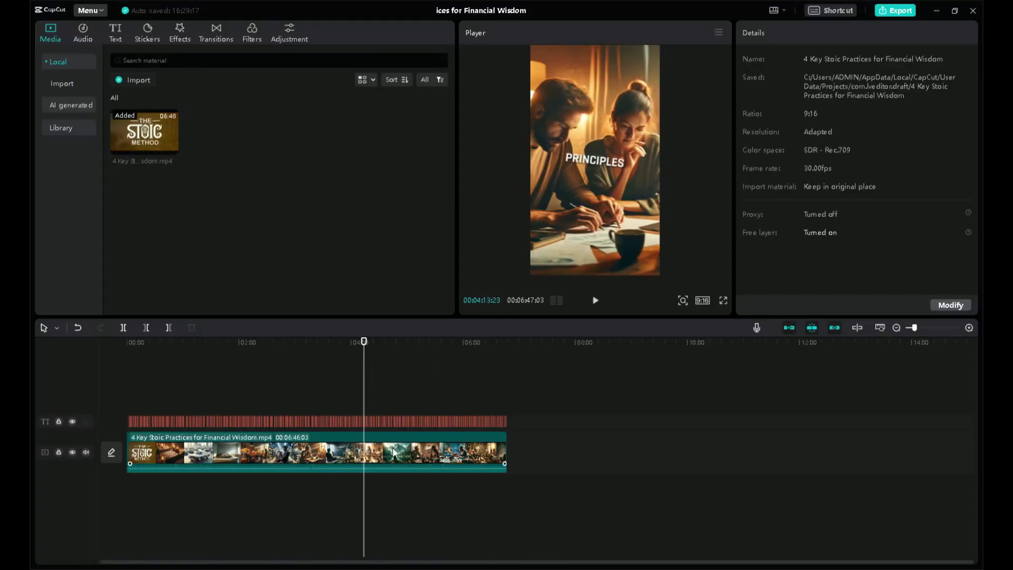
click(399, 461)
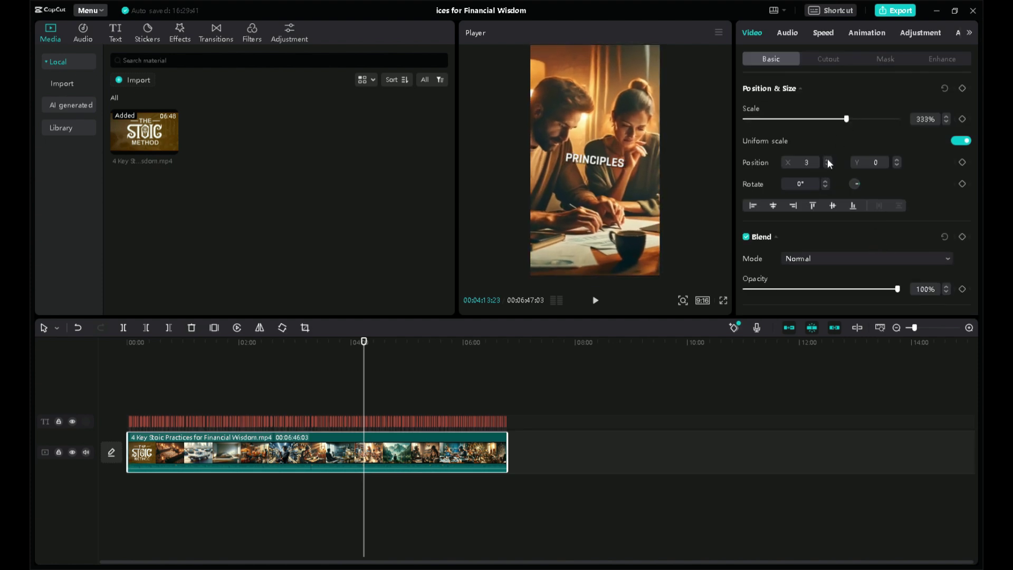
drag(860, 187, 861, 190)
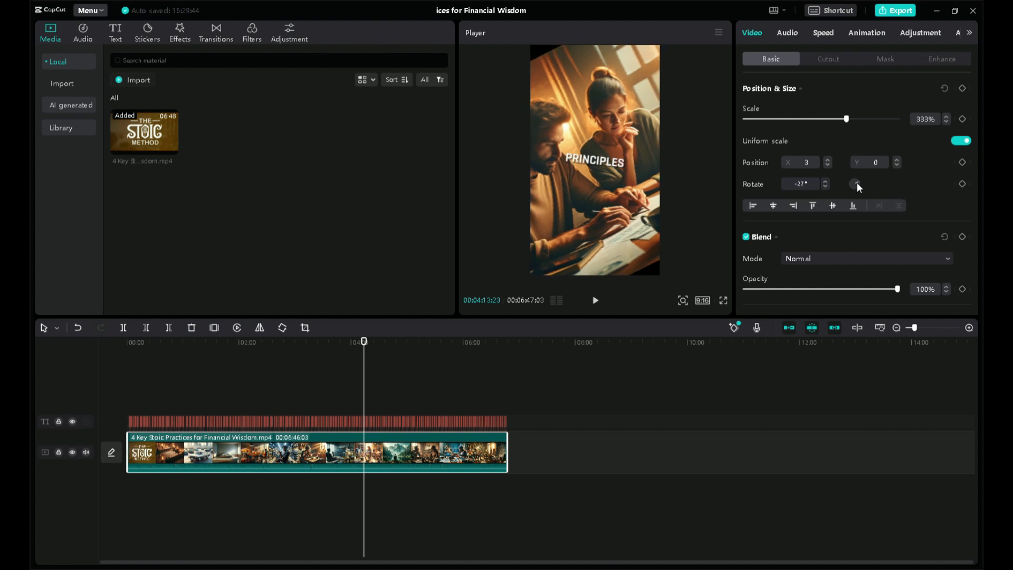
key(ctrl+z)
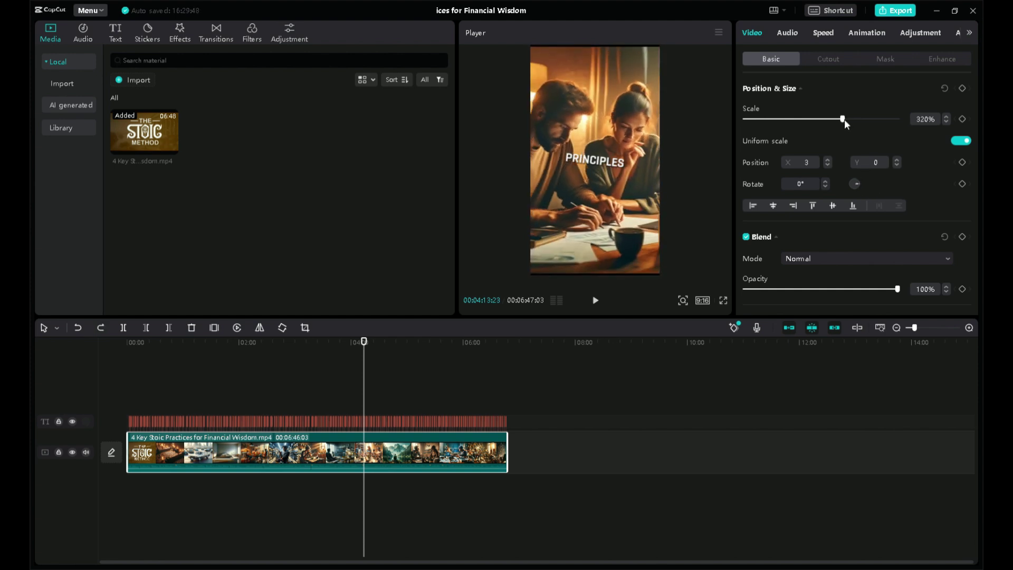
scroll(854, 159, down, 5)
scroll(870, 182, up, 3)
scroll(863, 158, up, 3)
click(769, 434)
drag(358, 340, 396, 342)
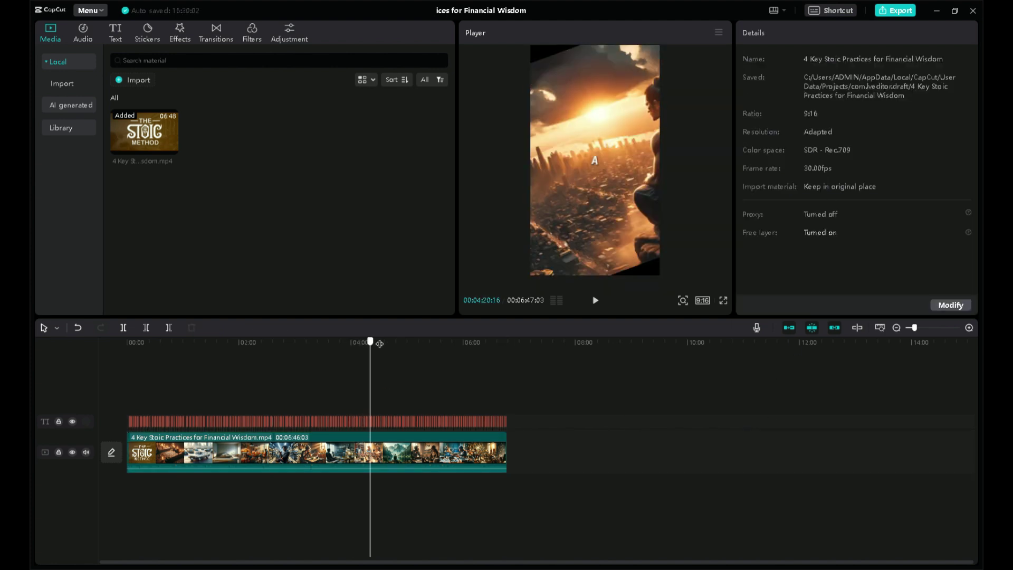